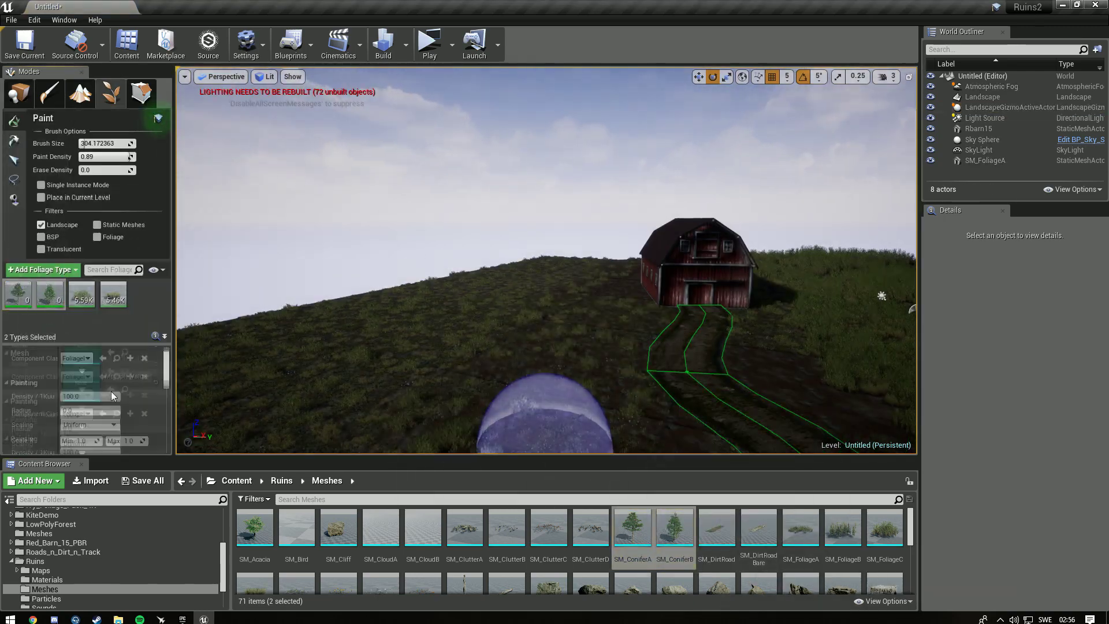
# - Scroll the Content Browser down toward the Ruins Meshes folder
pyautogui.scroll(-5, 134, 423)
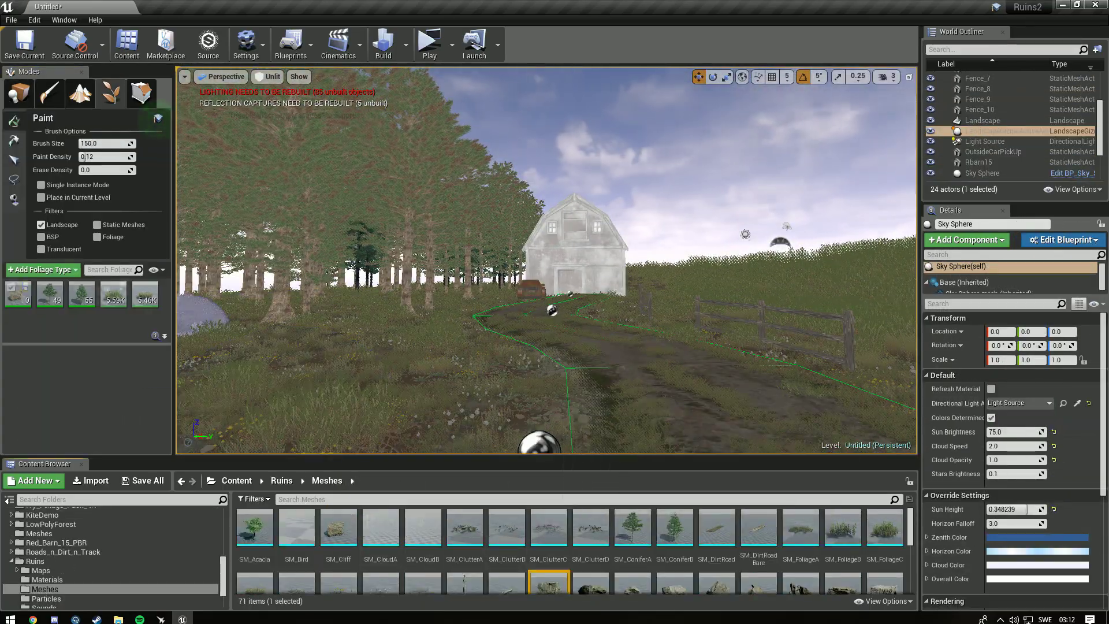
# - In Foliage Paint mode, add the two DeadLeaves meshes as foliage types
pyautogui.keyDown('shift'); pyautogui.click(843, 584); pyautogui.keyUp('shift')
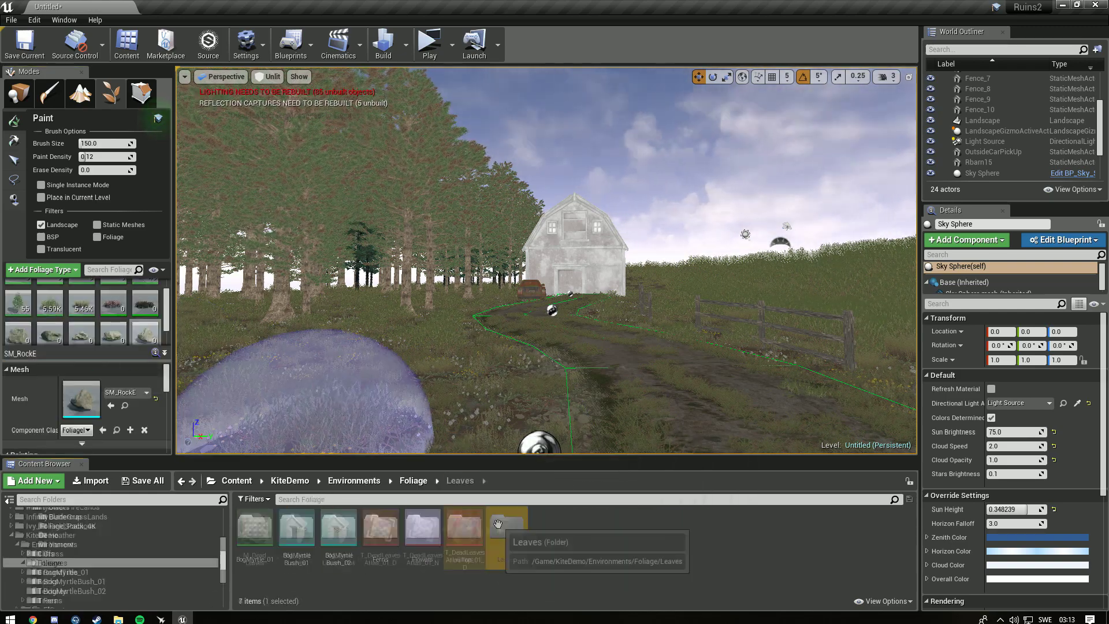
pyautogui.moveTo(296, 529); pyautogui.dragTo(71, 314)
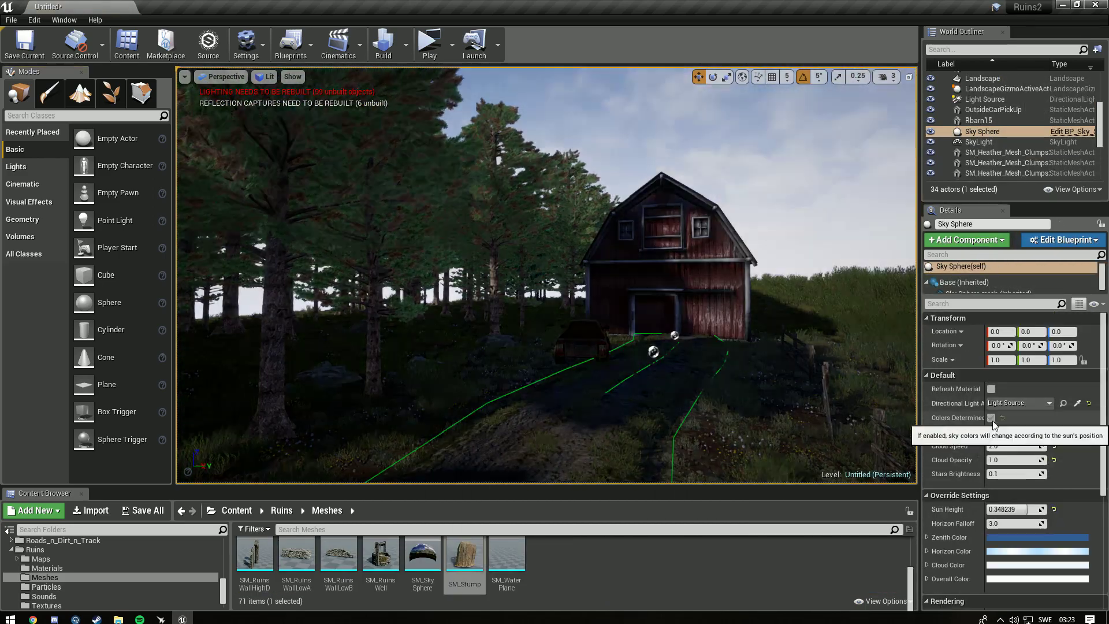
# - Scroll the Content Browser down to find the mountain and dead fir meshes
pyautogui.scroll(-2, 1016, 510)
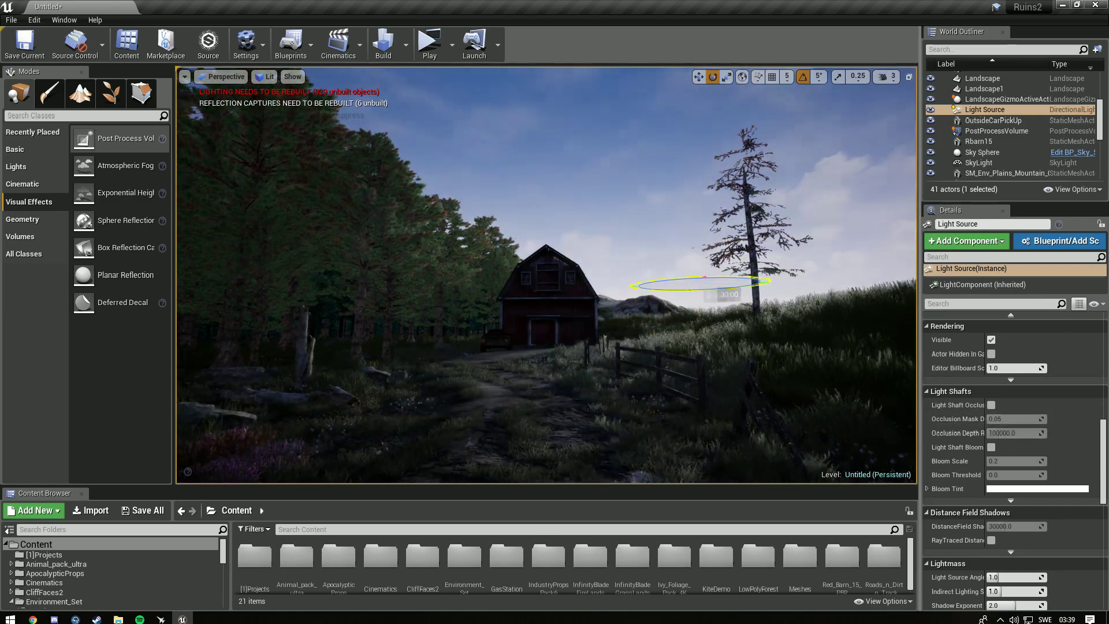
# - Place an Exponential Height Fog in the level and select the Light Source sun
pyautogui.moveTo(124, 193); pyautogui.dragTo(538, 370)
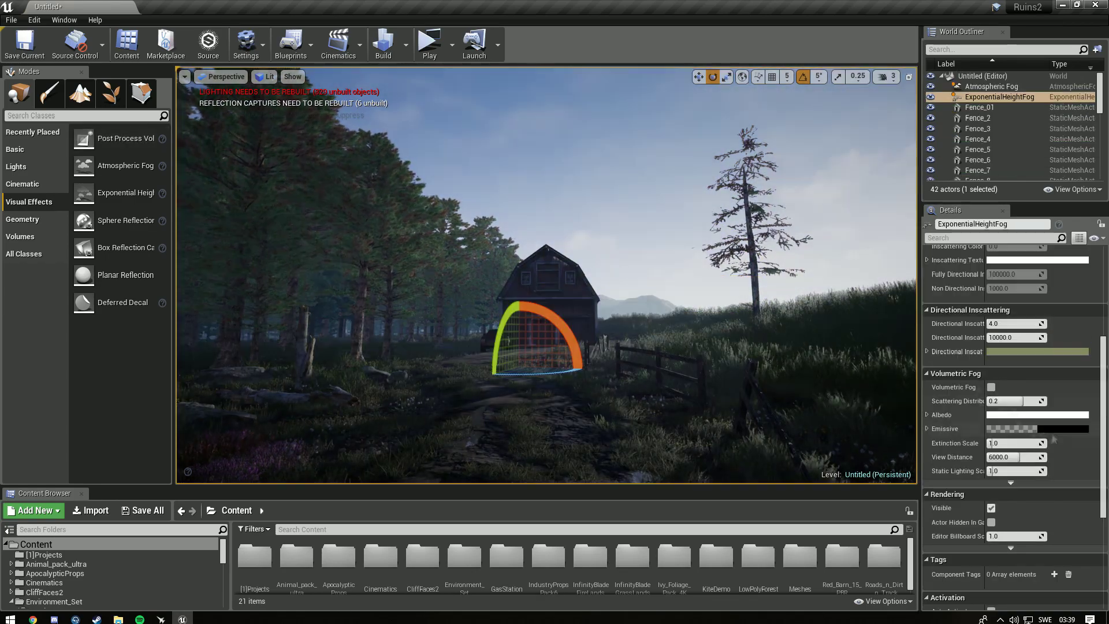
pyautogui.scroll(-4, 994, 127)
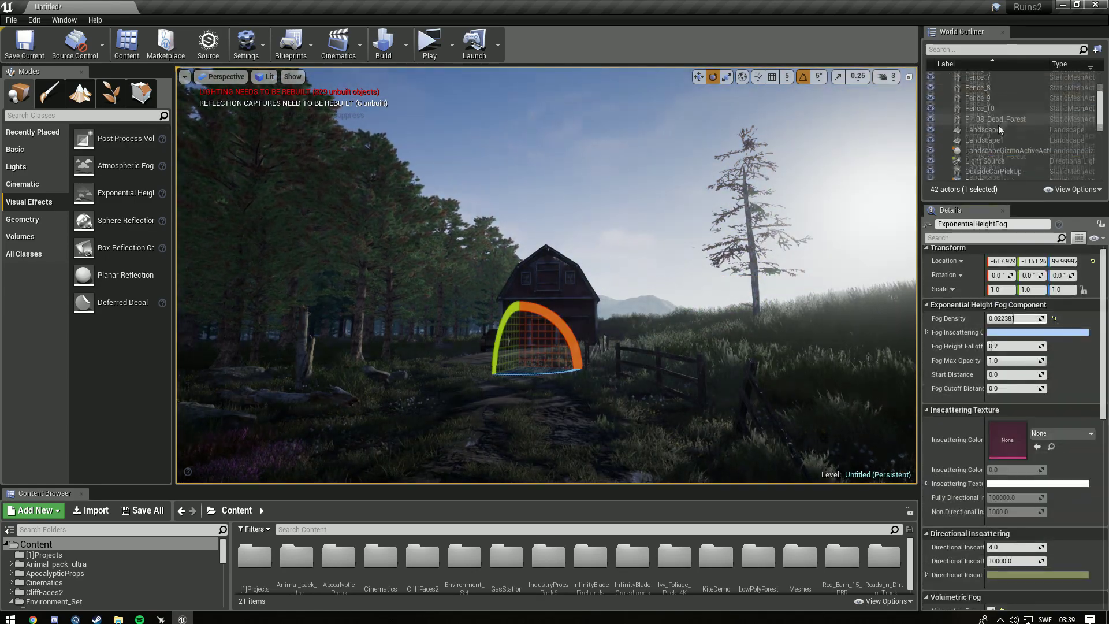
pyautogui.click(985, 142)
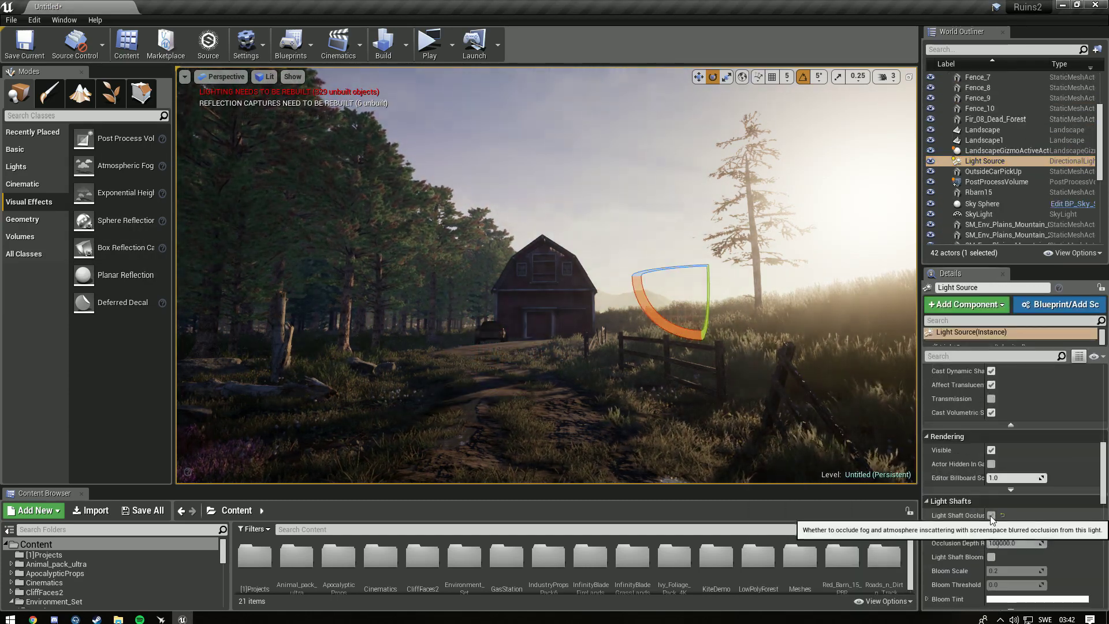
# - Turn on the sun's Light Shaft Bloom with Bloom Scale 0.0, then view the scene fullscreen
pyautogui.click(992, 557)
pyautogui.click(1014, 570)
pyautogui.write('0.0')
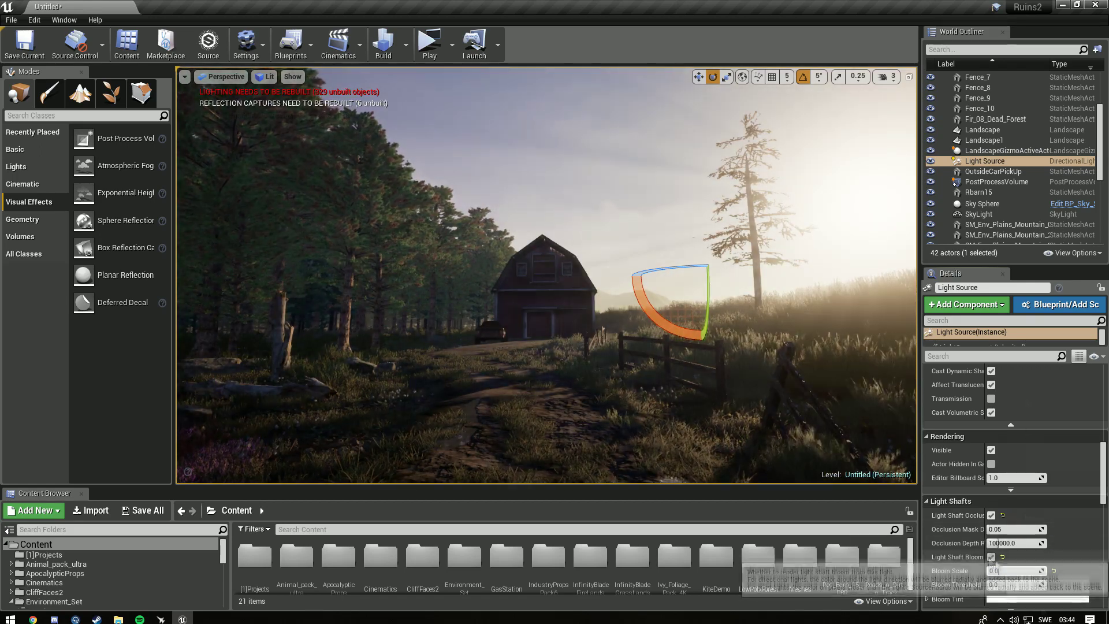
pyautogui.click(626, 198)
pyautogui.press('F11')
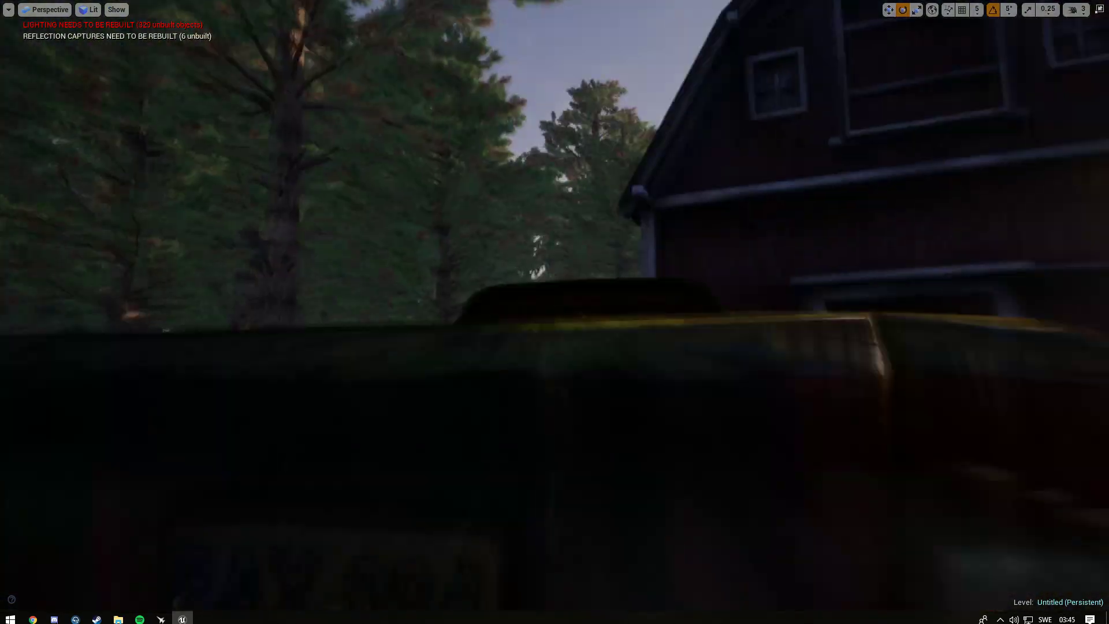
# - Leave the fullscreen viewport and return to the normal editor layout
pyautogui.press('F11')
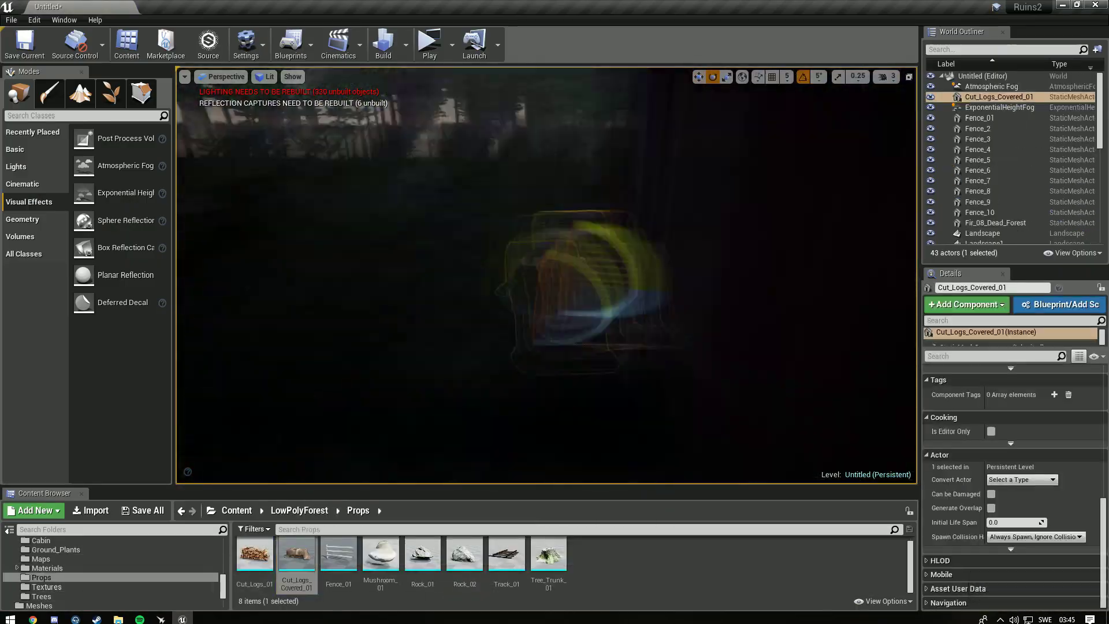